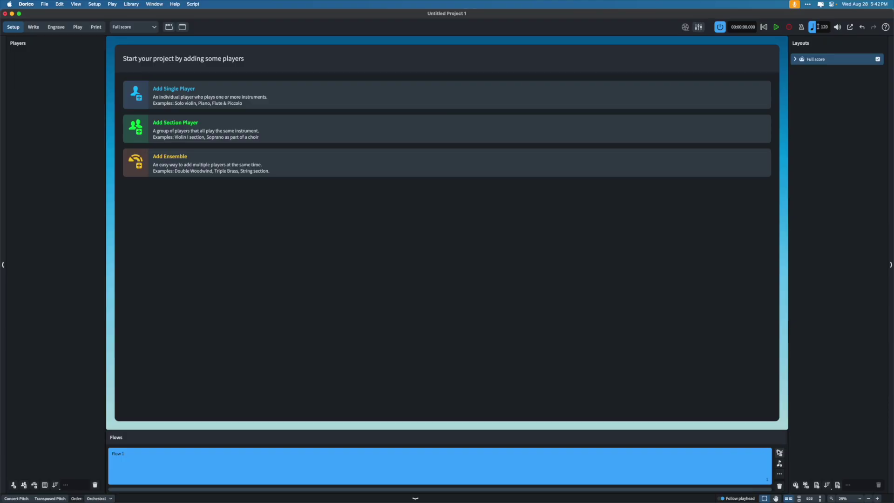
# Add two new flows to the project after Flow 1
pyautogui.click(779, 452)
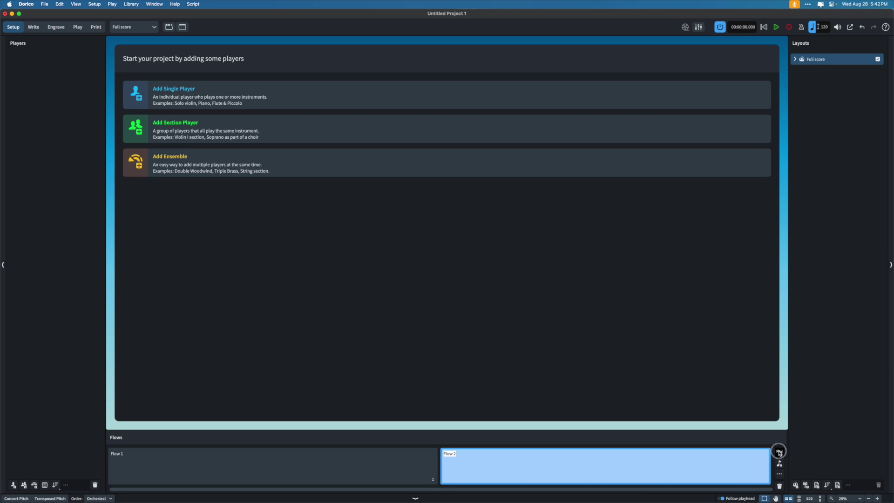
pyautogui.click(779, 452)
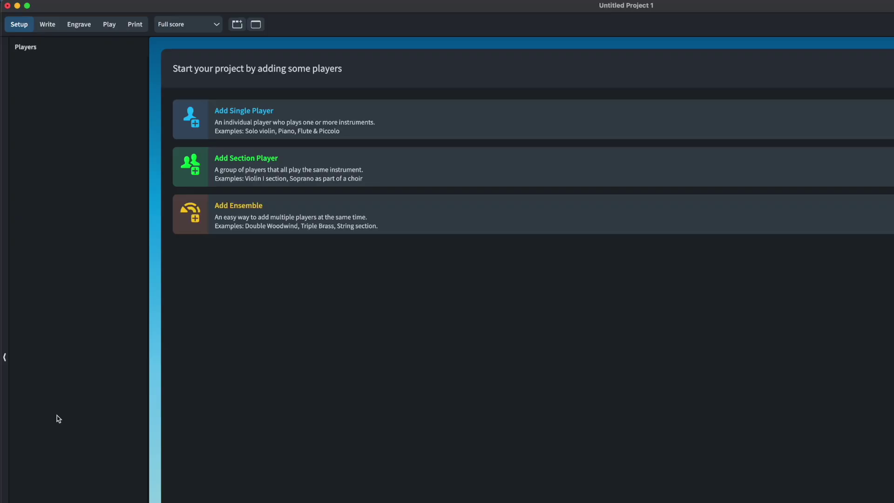
# Add a single player holding a piano and delete the separate Piano part layout
pyautogui.hotkey('shift', 'p')
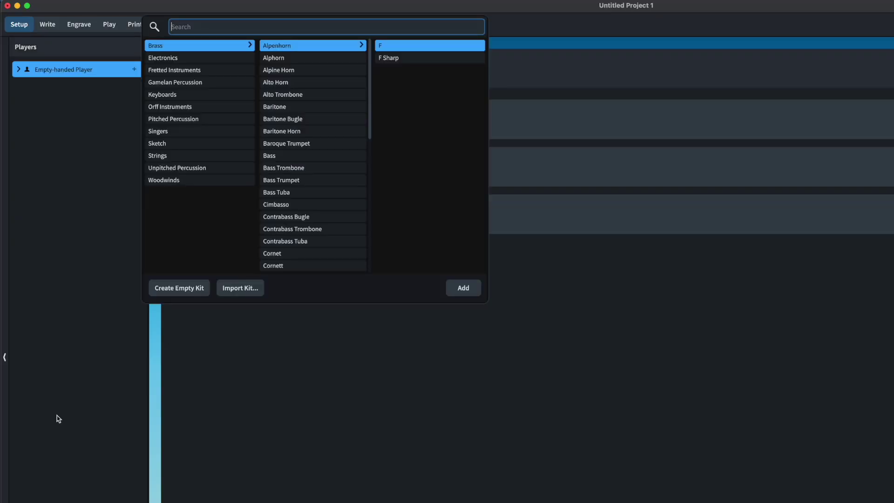
pyautogui.write('piano')
pyautogui.press('Return')
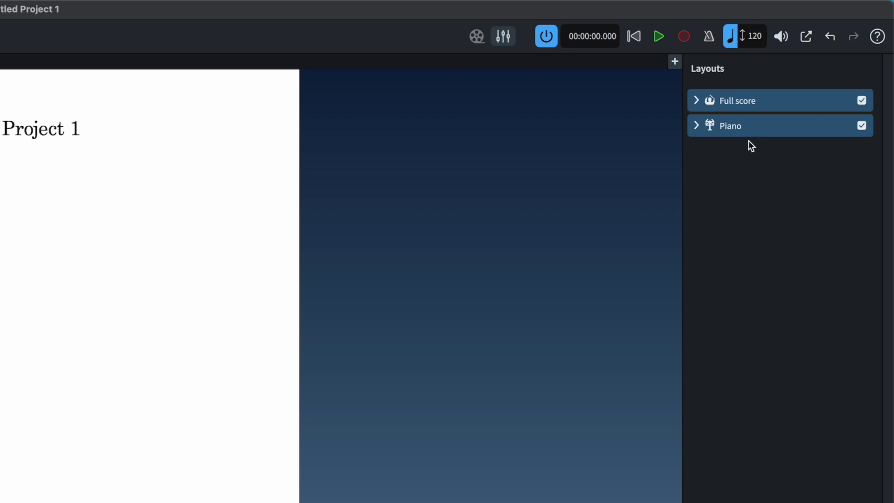
pyautogui.click(749, 134)
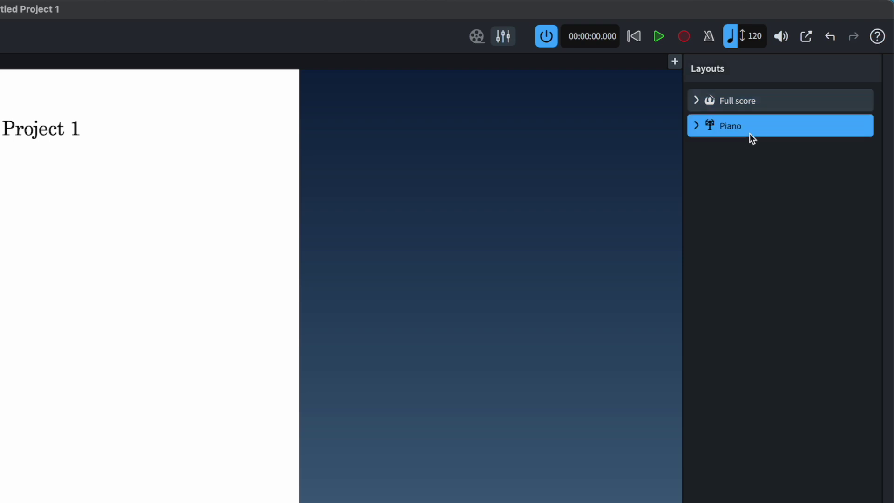
pyautogui.press('BackSpace')
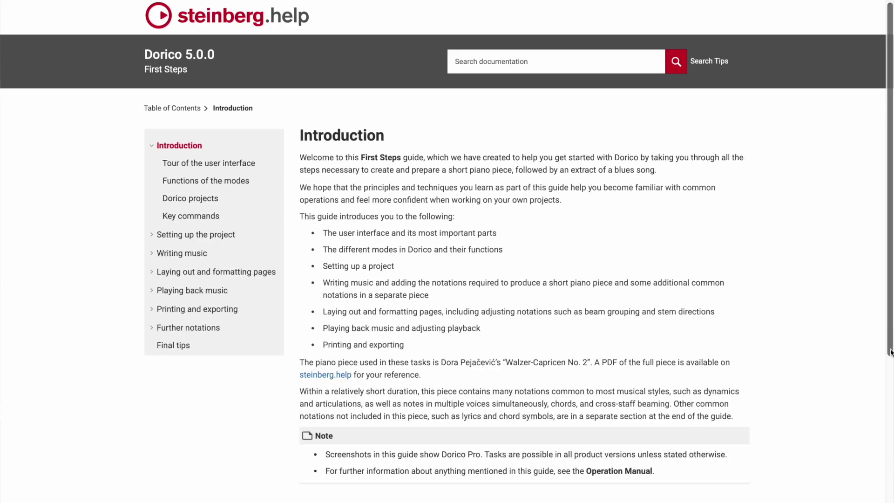
# Read the First Steps guide's introduction and look over the Walzer-Capricen No. 2 reference score
pyautogui.scroll(-3, 890, 353)
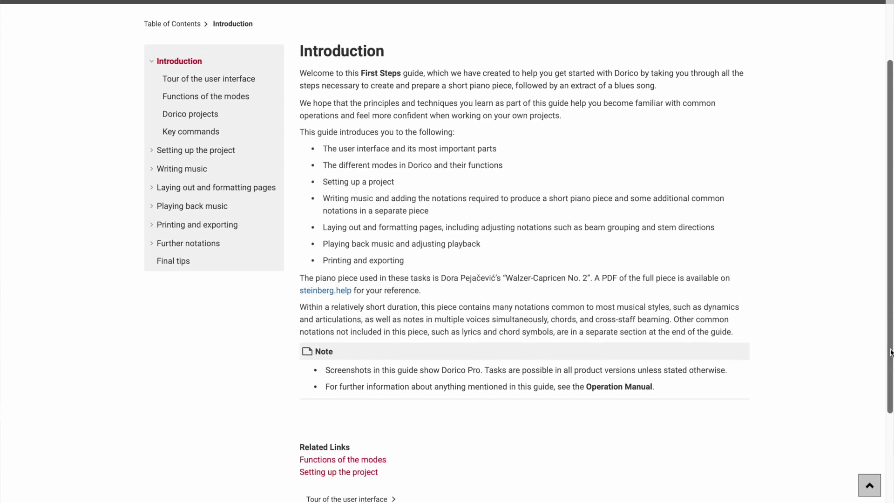
pyautogui.scroll(-2, 890, 353)
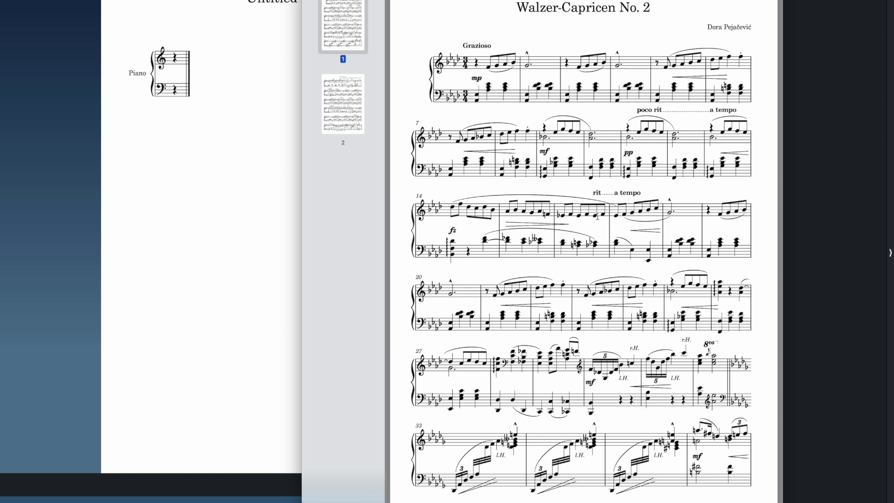
pyautogui.scroll(1, 543, 244)
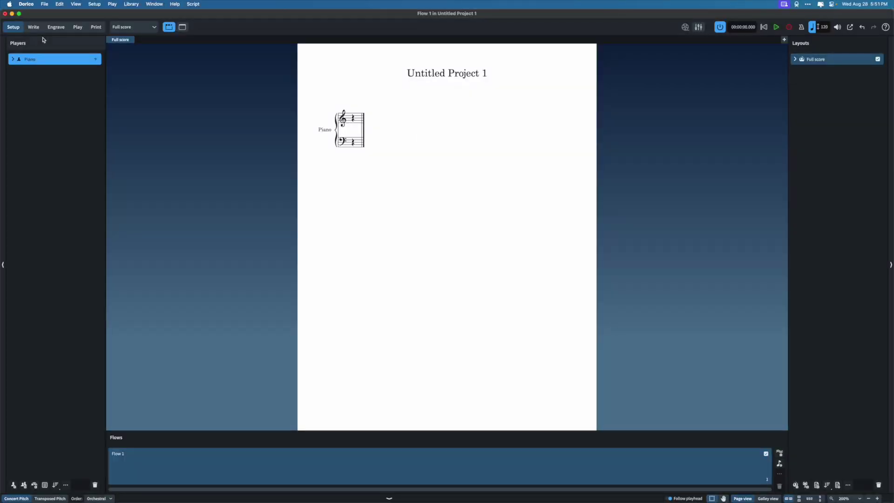
# Switch to Write mode and set the project's title to Walzer-Capricen No. 2 and its composer to Dora Pejačević
pyautogui.click(32, 28)
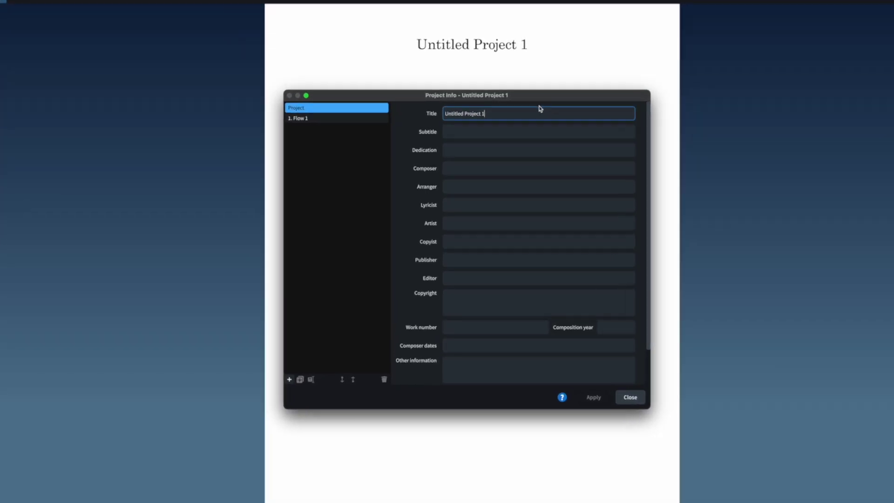
pyautogui.scroll(-4, 474, 72)
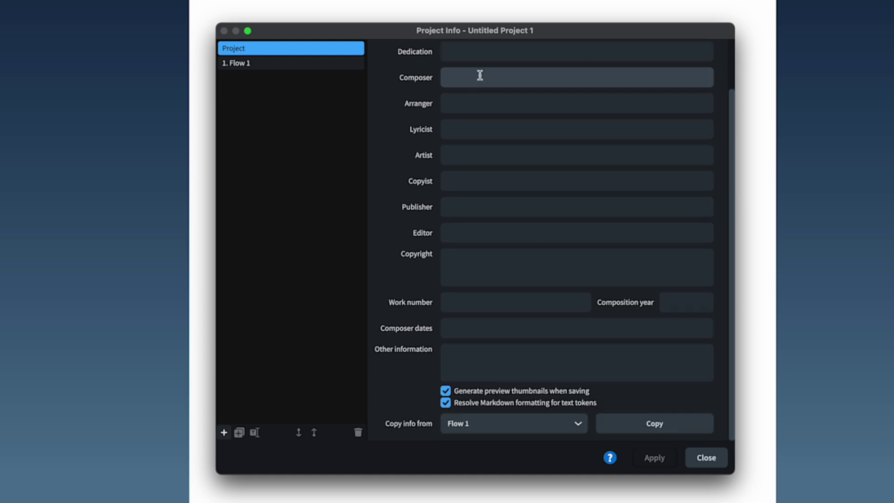
pyautogui.scroll(4, 513, 115)
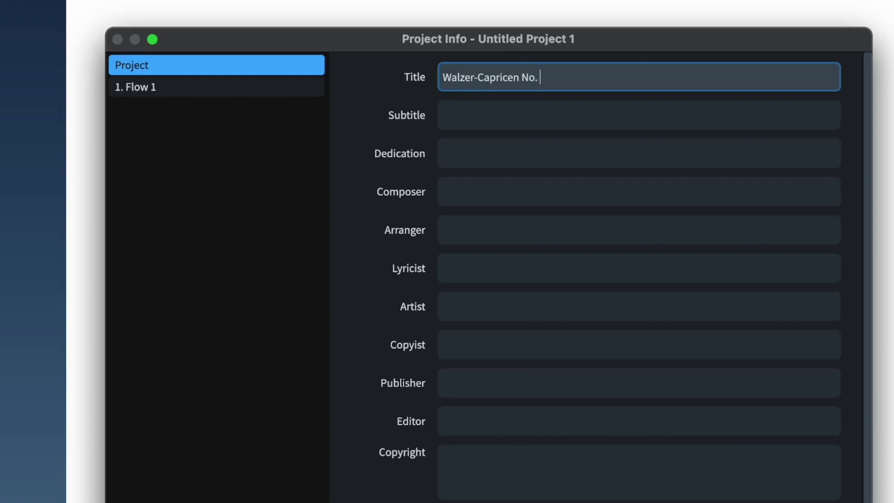
pyautogui.click(471, 187)
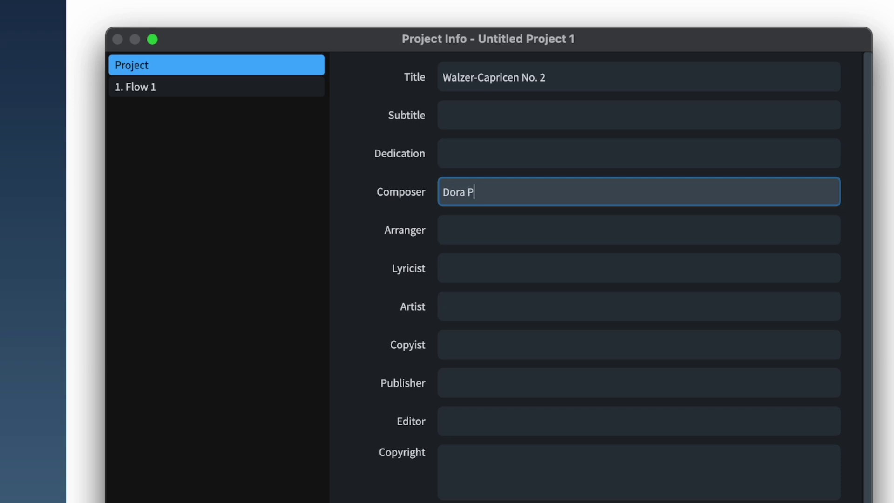
pyautogui.write('Dora Pejac')
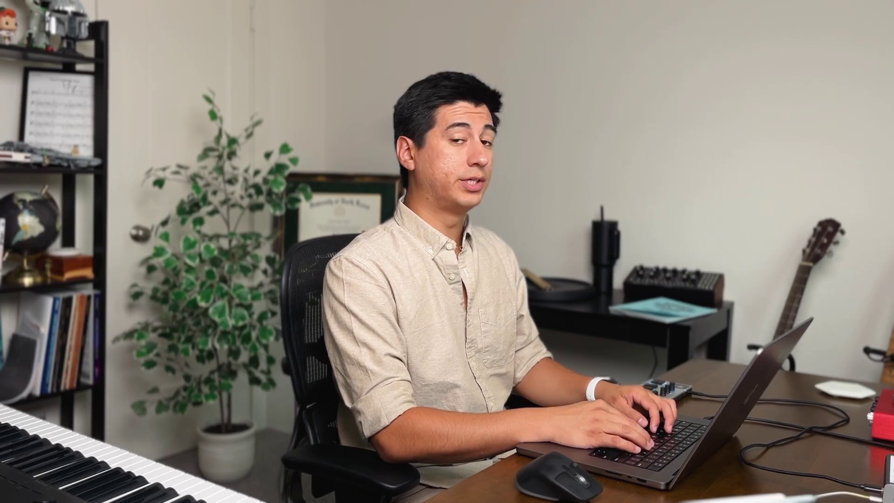
pyautogui.write('3')
pyautogui.write('ev')
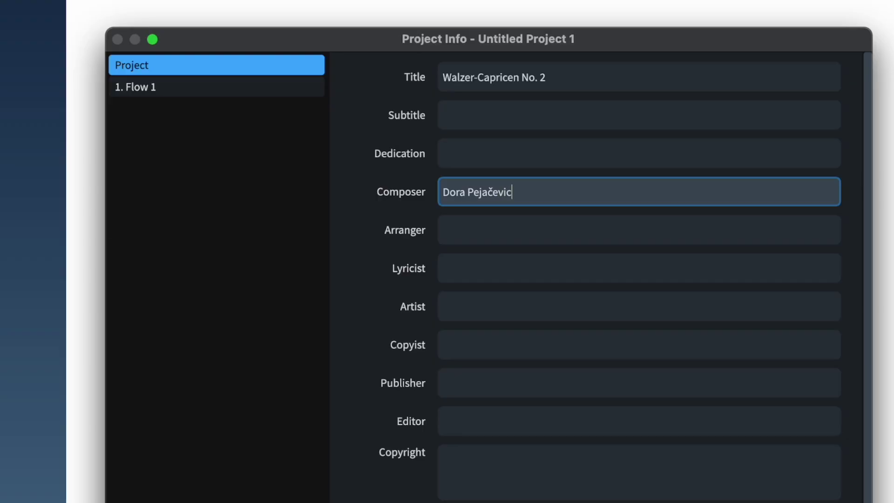
pyautogui.write('ic')
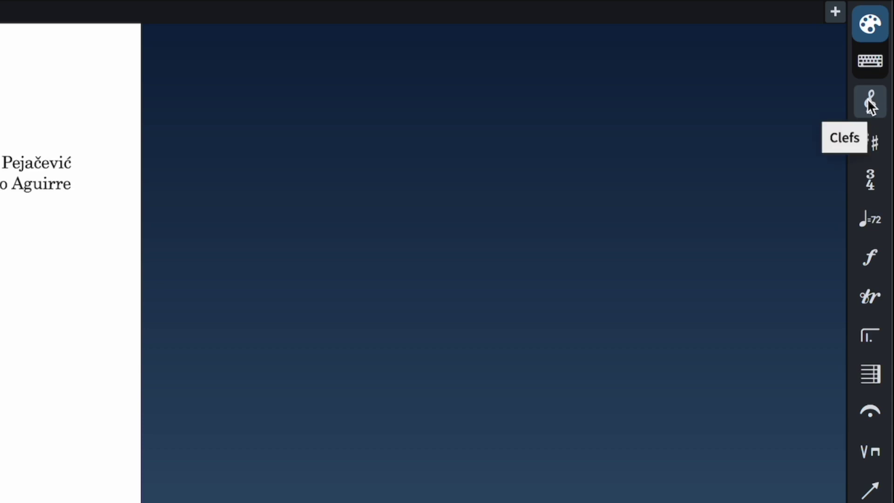
# Cycle through the major key signatures and pick the one with two flats
pyautogui.click(872, 145)
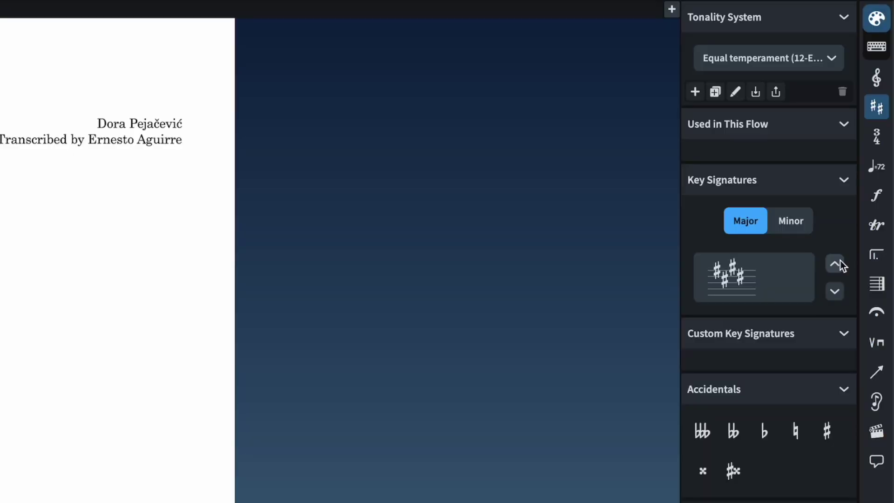
pyautogui.click(835, 291)
pyautogui.click(834, 291)
pyautogui.click(834, 291)
pyautogui.click(834, 291)
pyautogui.click(834, 291)
pyautogui.click(834, 291)
pyautogui.click(834, 291)
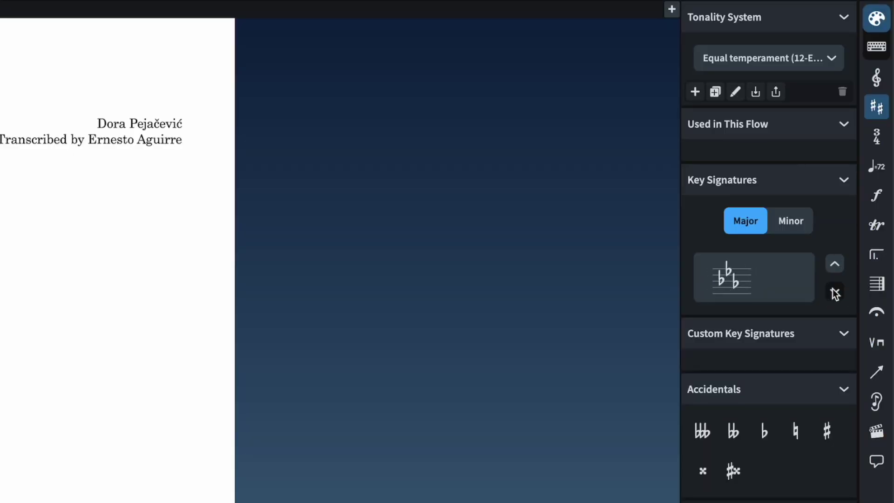
pyautogui.click(834, 292)
pyautogui.click(833, 264)
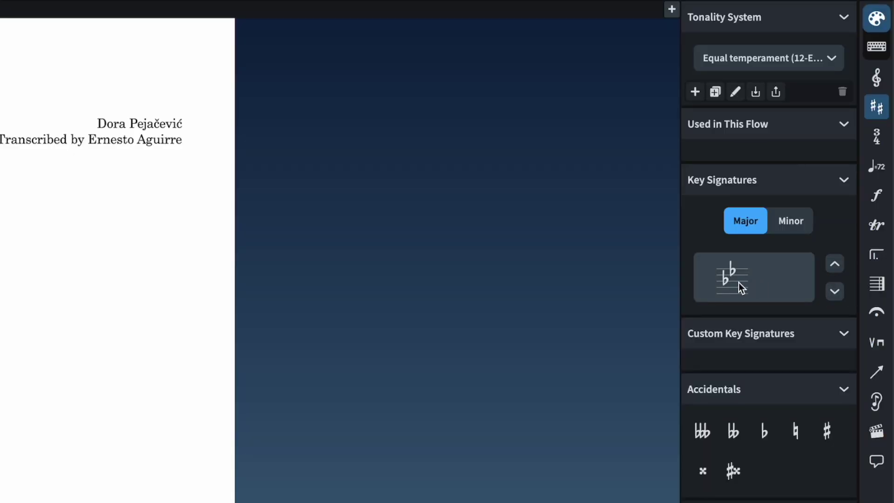
pyautogui.click(739, 282)
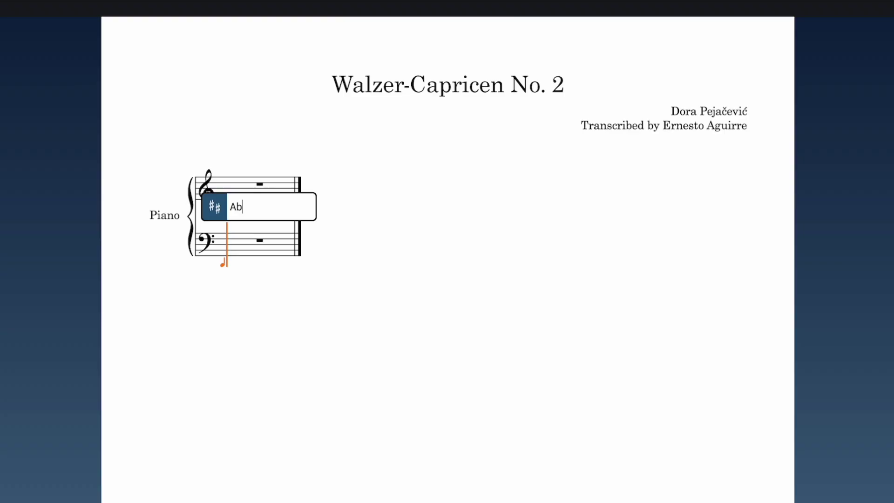
# Try entering the key signature as Ab at the start of the piano staves, and undo it
pyautogui.press('Return')
pyautogui.press('Return')
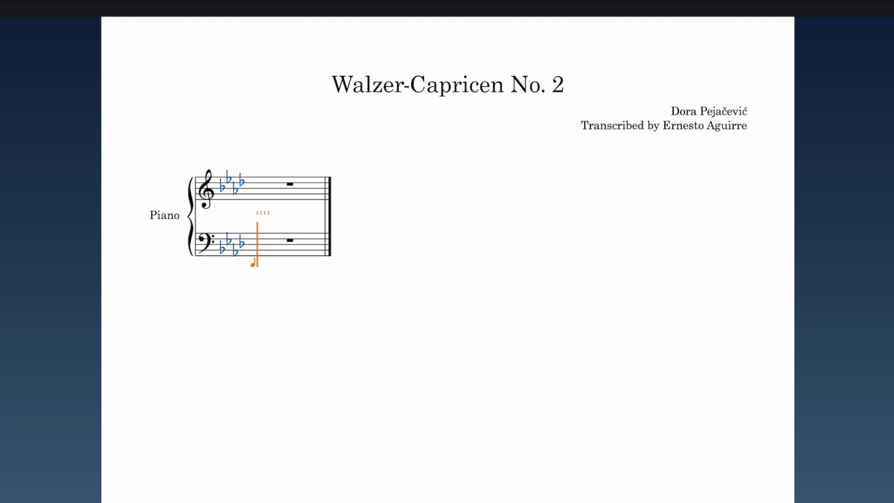
pyautogui.hotkey('ctrl', 'z')
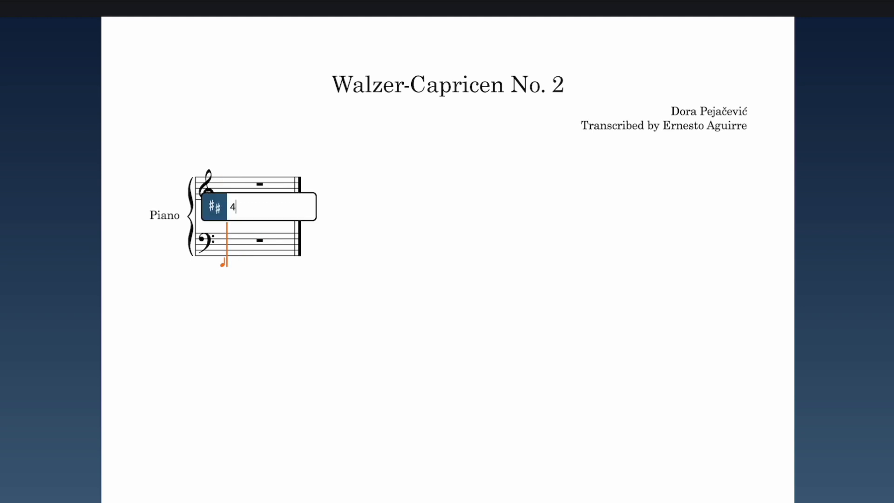
# Add a four-flat key signature and a 3/4 time signature at the start of the piano staves
pyautogui.press('Return')
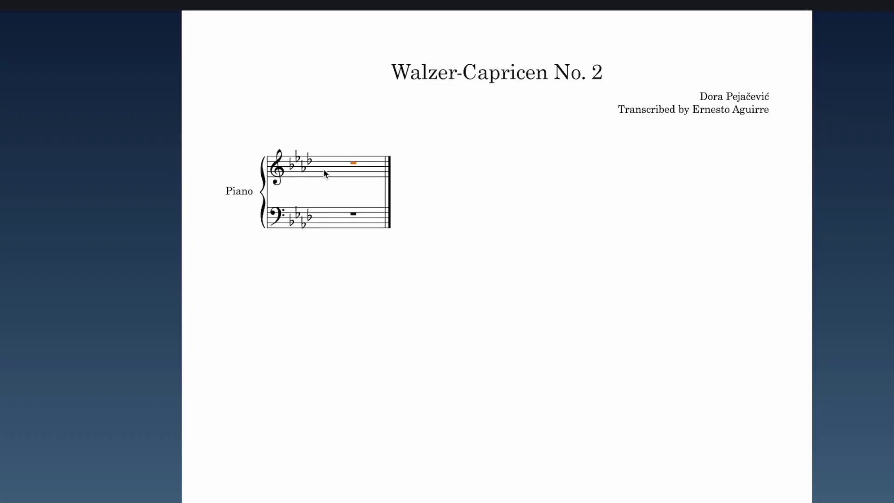
pyautogui.hotkey('shift', 'm')
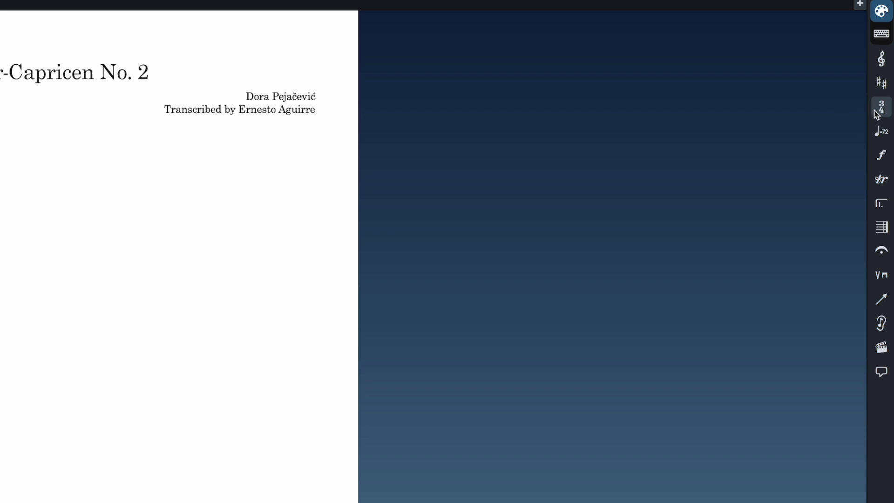
pyautogui.hotkey('shift', 'm')
pyautogui.write('3/4')
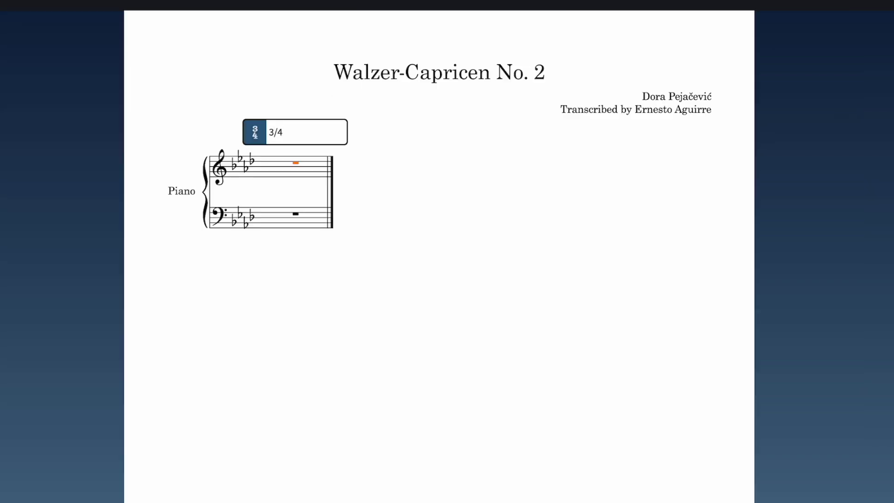
pyautogui.press('Return')
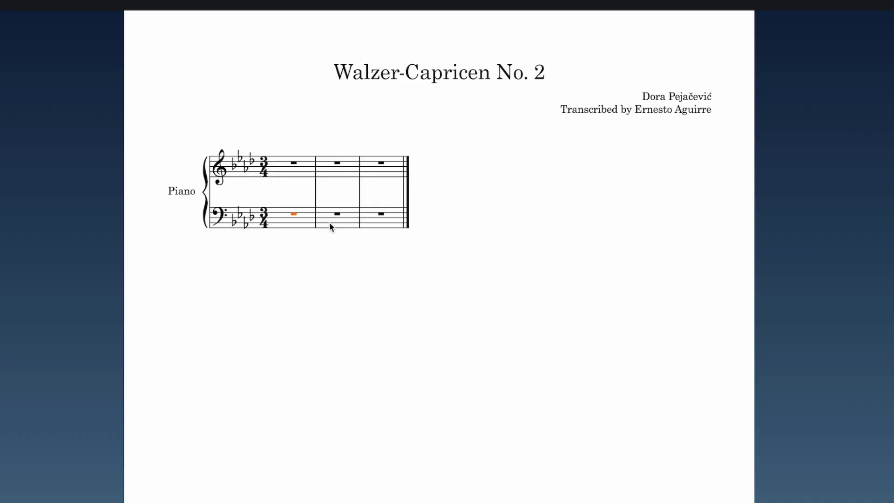
# Add 5 empty bars to the flow
pyautogui.hotkey('shift', 'b')
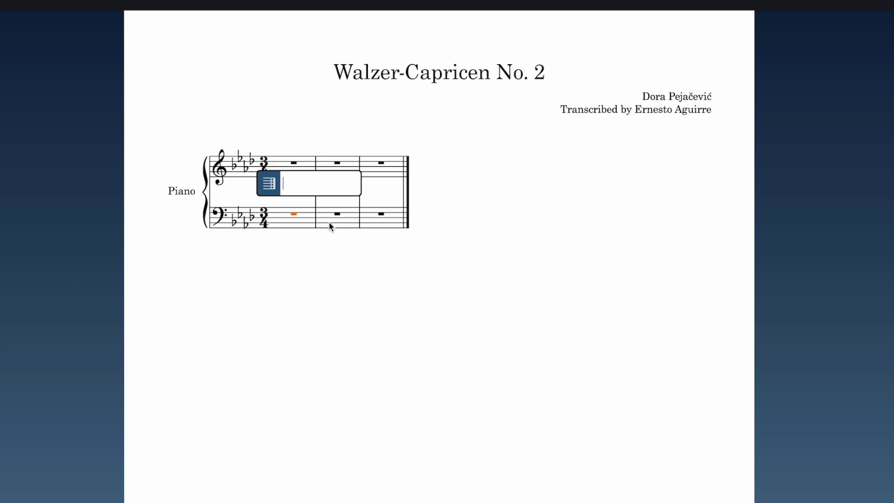
pyautogui.write('5')
pyautogui.press('Return')
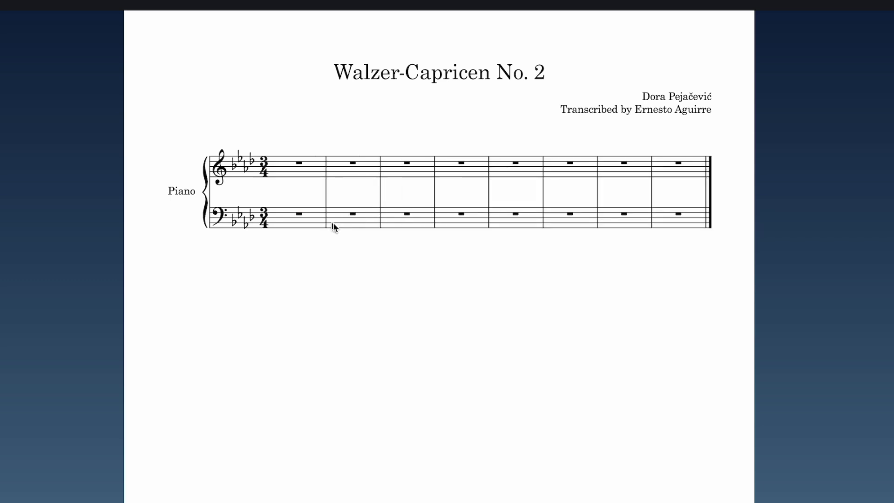
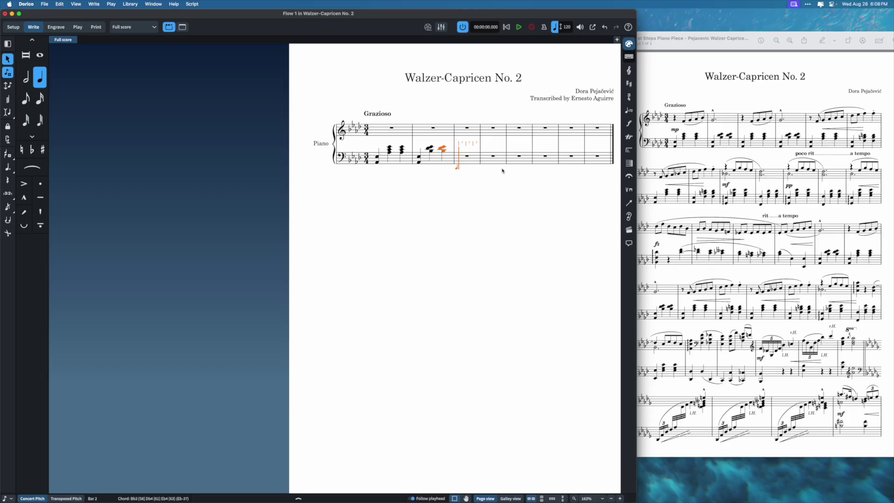
# Fill bass-staff bar 3 with quarter notes: A-flat with E-flat on beat 1, and A-flat–C–E-flat chords on beats 2 and 3
pyautogui.press('a')
pyautogui.press('a')
pyautogui.hotkey('shift', 'alt', 'c')
pyautogui.hotkey('shift', 'alt', 'e')
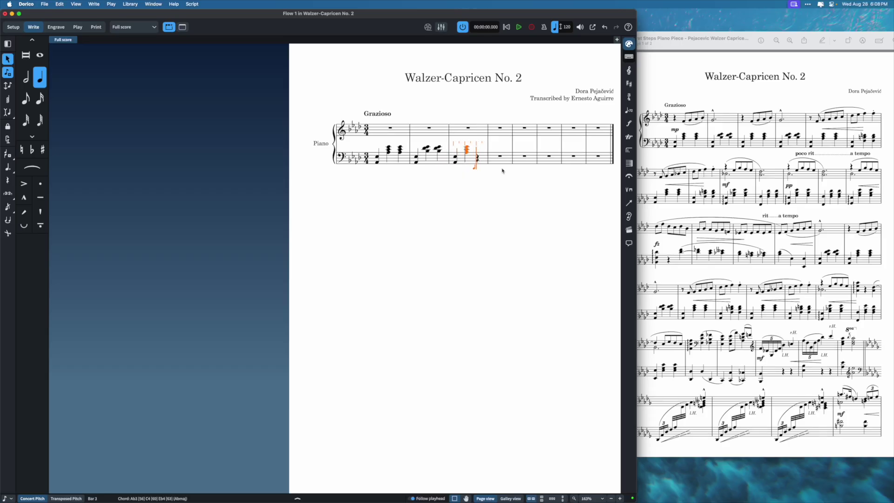
pyautogui.press('a')
pyautogui.hotkey('shift', 'alt', 'c')
pyautogui.hotkey('shift', 'alt', 'e')
# Fill bass-staff bar 4 with quarter notes: A-flat with E-flat on beat 1, and B-flat–D-flat–E-flat chords on beats 2 and 3
pyautogui.press('a')
pyautogui.hotkey('shift', 'alt', 'e')
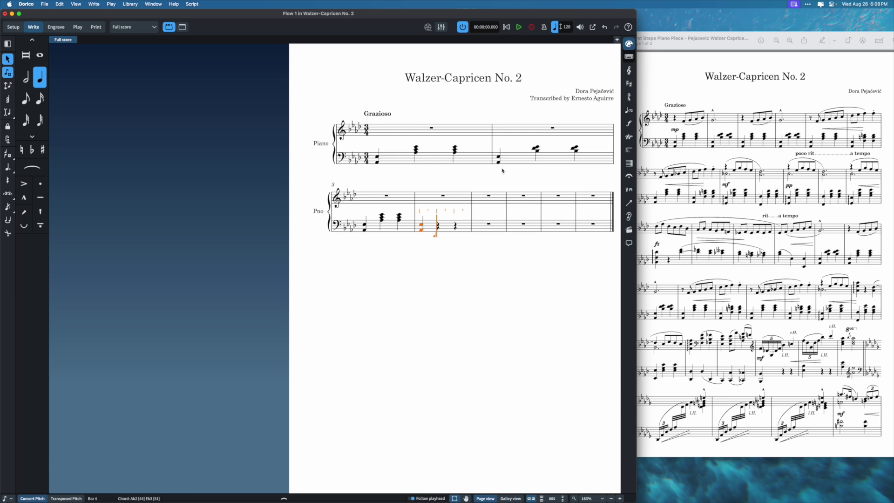
pyautogui.press('g')
pyautogui.hotkey('shift', 'alt', 'b')
pyautogui.hotkey('shift', 'alt', 'd')
pyautogui.hotkey('shift', 'alt', 'e')
pyautogui.press('g')
pyautogui.hotkey('shift', 'alt', 'b')
pyautogui.hotkey('shift', 'alt', 'd')
pyautogui.hotkey('shift', 'alt', 'e')
# Fill bass-staff bar 5 with quarter notes: A-flat with E-flat on beat 1, and A-flat–C–E-flat chords on beats 2 and 3
pyautogui.press('a')
pyautogui.hotkey('shift', 'alt', 'e')
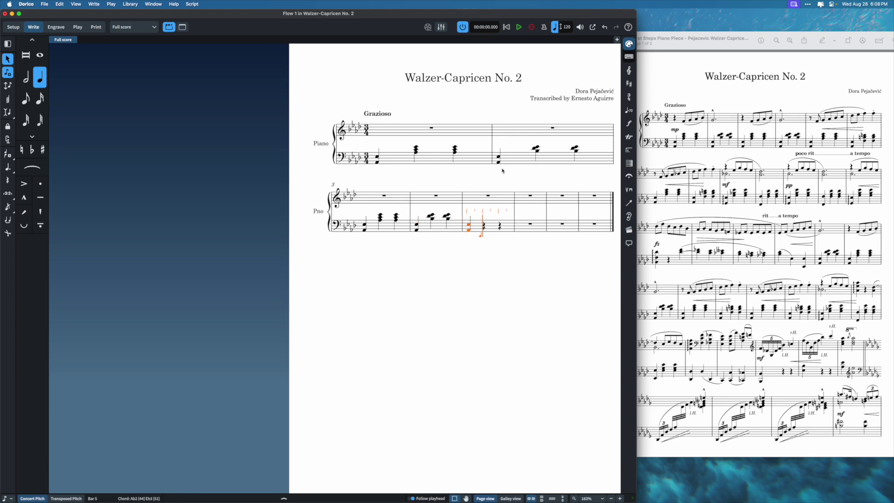
pyautogui.press('a')
pyautogui.hotkey('shift', 'alt', 'c')
pyautogui.hotkey('shift', 'alt', 'e')
pyautogui.press('a')
pyautogui.hotkey('shift', 'alt', 'c')
pyautogui.hotkey('shift', 'alt', 'e')
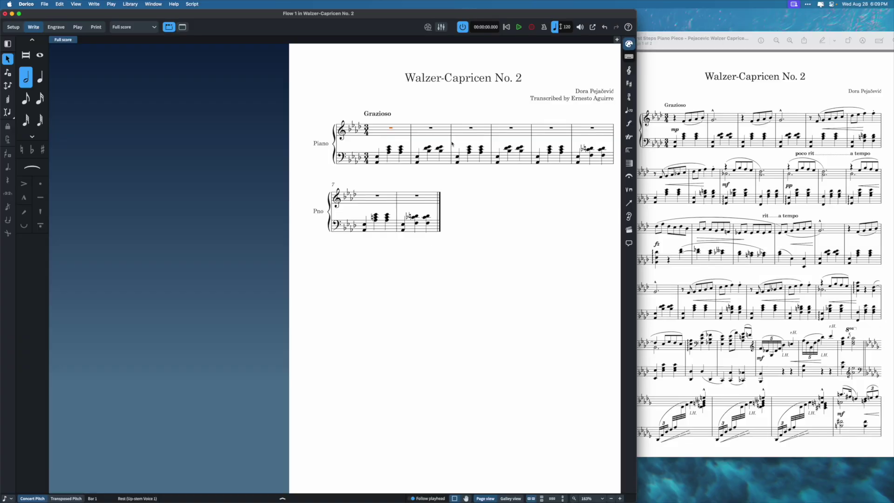
# Start note input in the treble staff at bar 1 with quarter-note duration
pyautogui.hotkey('shift', 'n')
pyautogui.press('6')
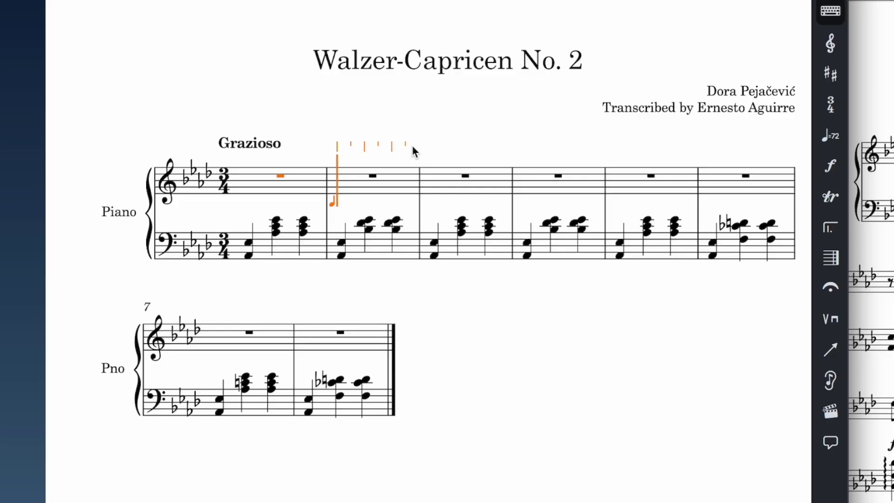
# Try moving the note-input caret through bars 1 and 2 of the treble staff by whole beats and by grid units
pyautogui.press('space')
pyautogui.press('space')
pyautogui.press('space')
pyautogui.press('space')
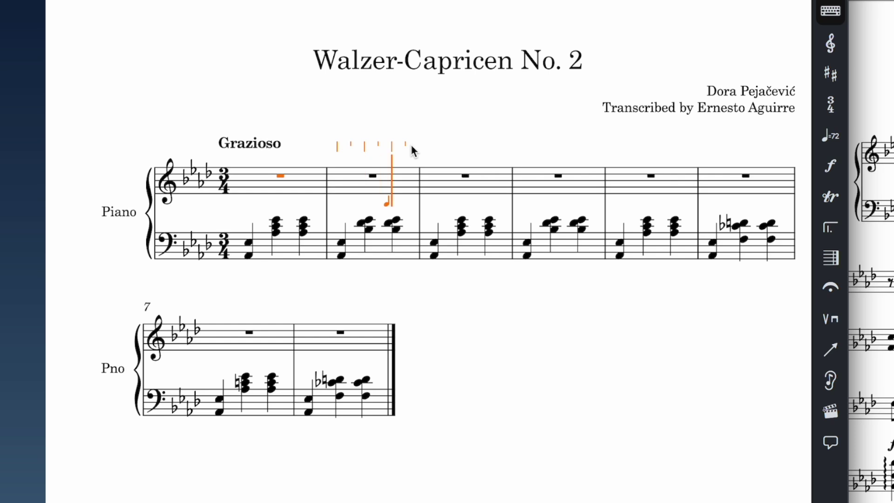
pyautogui.press('Left')
pyautogui.press('Left')
pyautogui.press('Right')
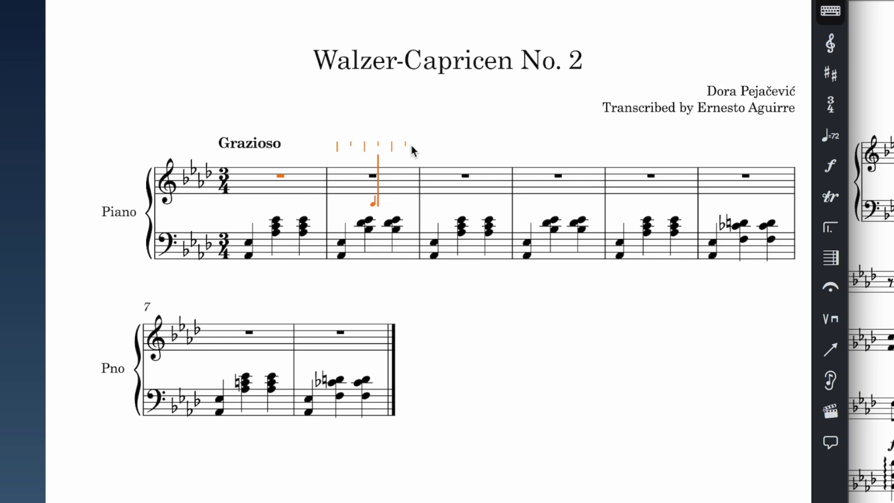
pyautogui.press('Right')
pyautogui.press('Left')
pyautogui.press('Left')
pyautogui.press('Left')
pyautogui.press('Right')
pyautogui.press('Right')
pyautogui.press('Right')
pyautogui.press('Right')
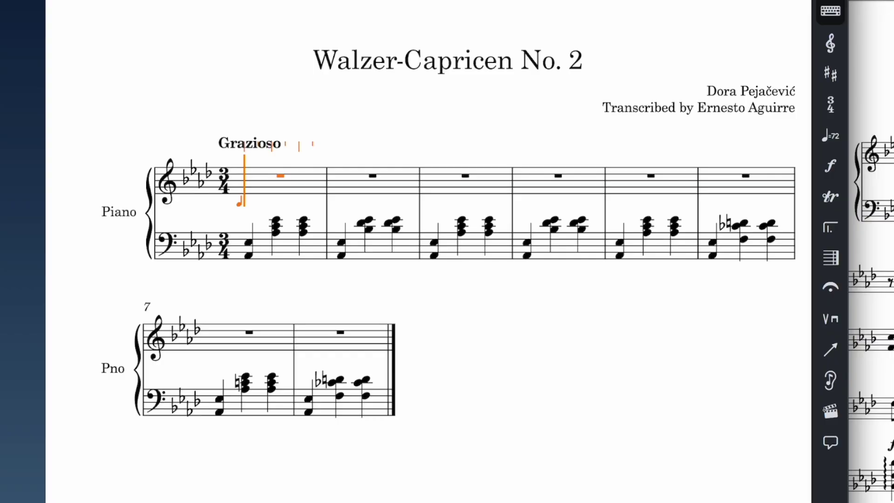
# Enter the eighth notes F, G, A-flat and B-flat from beat 2 of bar 1 in the treble staff
pyautogui.press('Right')
pyautogui.press('Right')
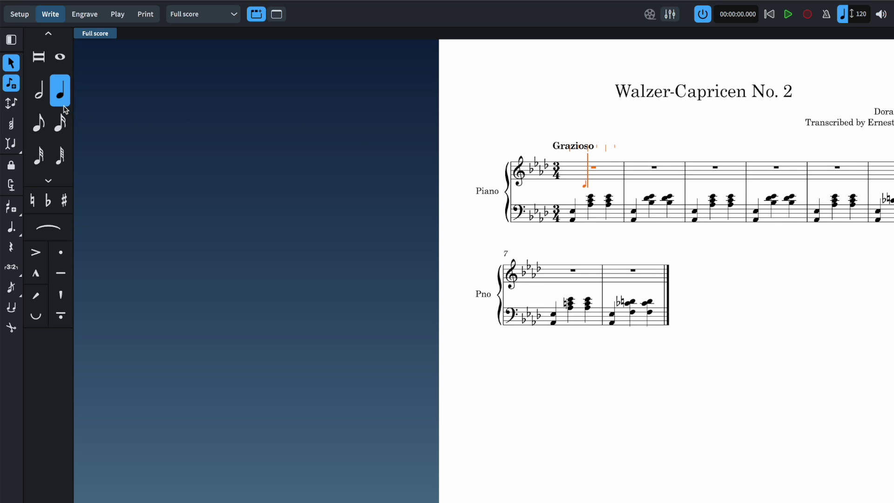
pyautogui.click(41, 125)
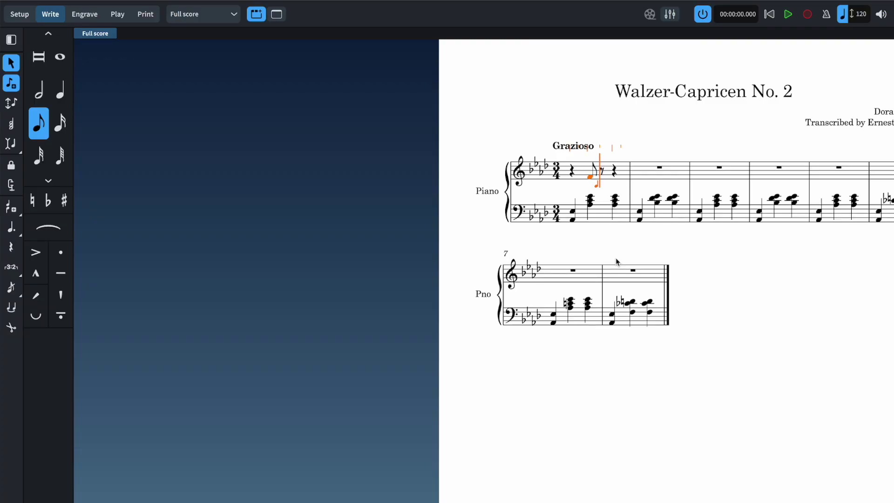
pyautogui.press('g')
pyautogui.press('a')
pyautogui.press('b')
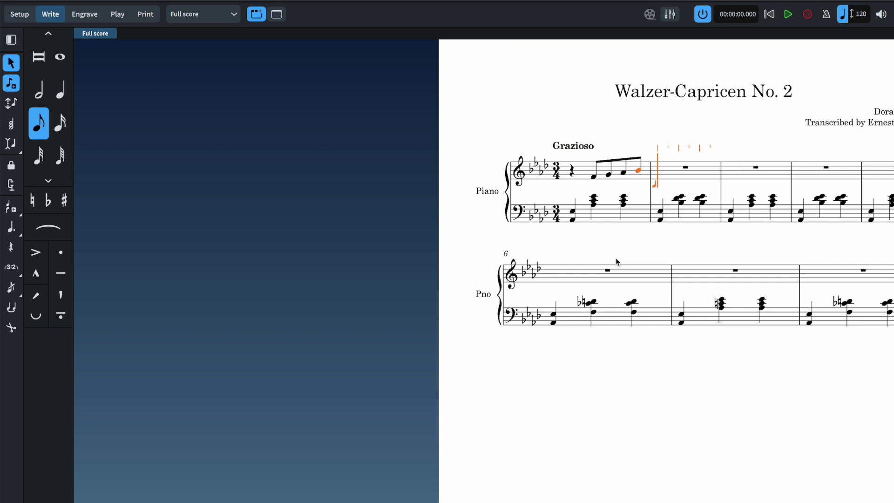